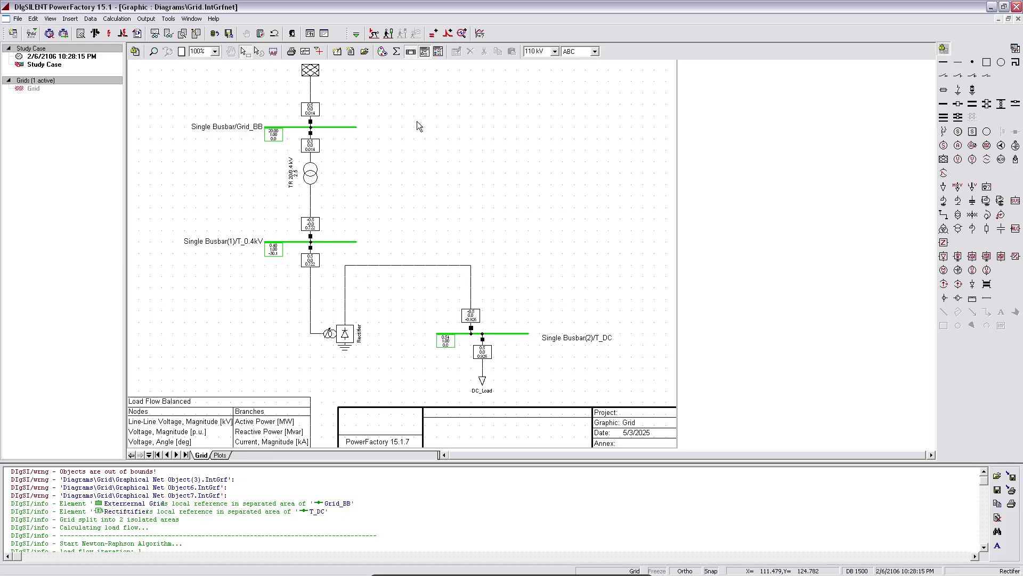
Enable Animated Load Flow in the grid diagram's settings and run a balanced, positive sequence AC load flow.
right_click(404, 128)
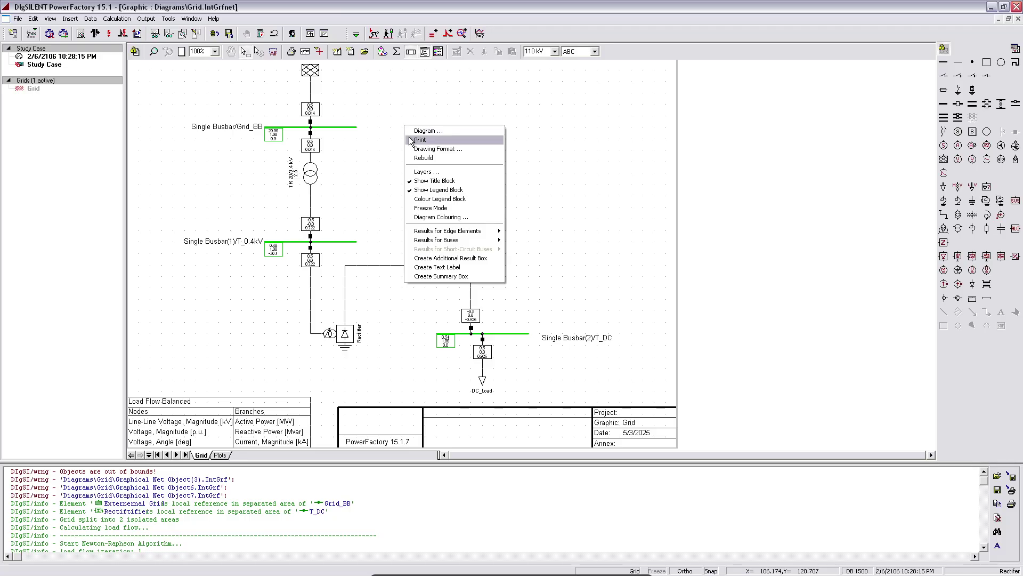
click(423, 131)
drag(433, 137, 433, 113)
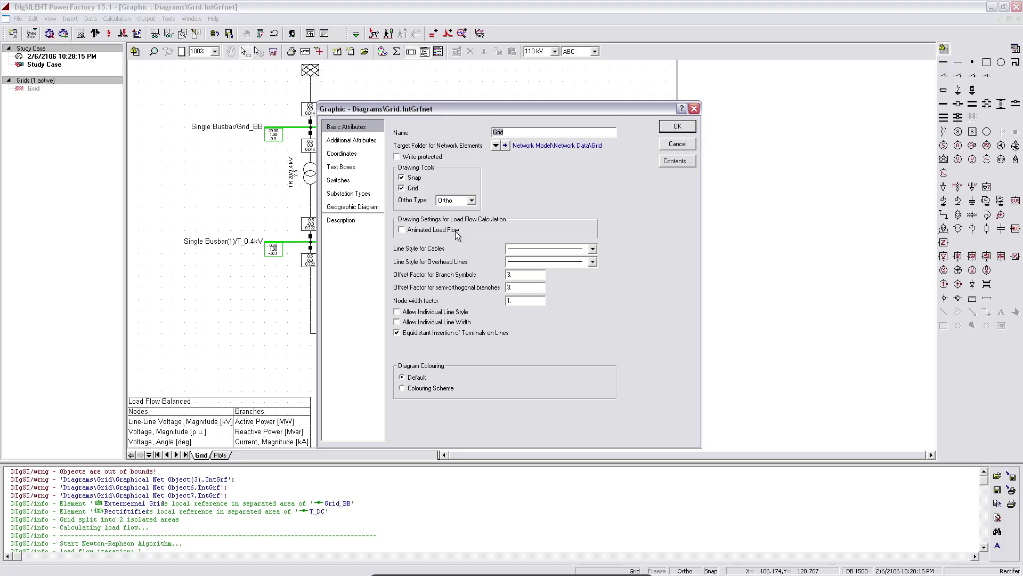
click(402, 231)
click(680, 129)
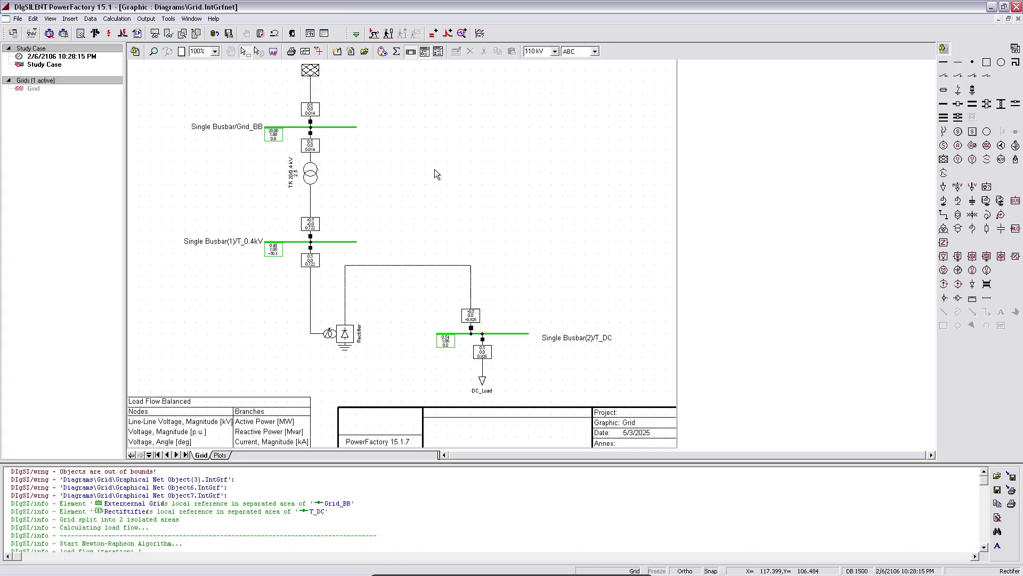
click(96, 34)
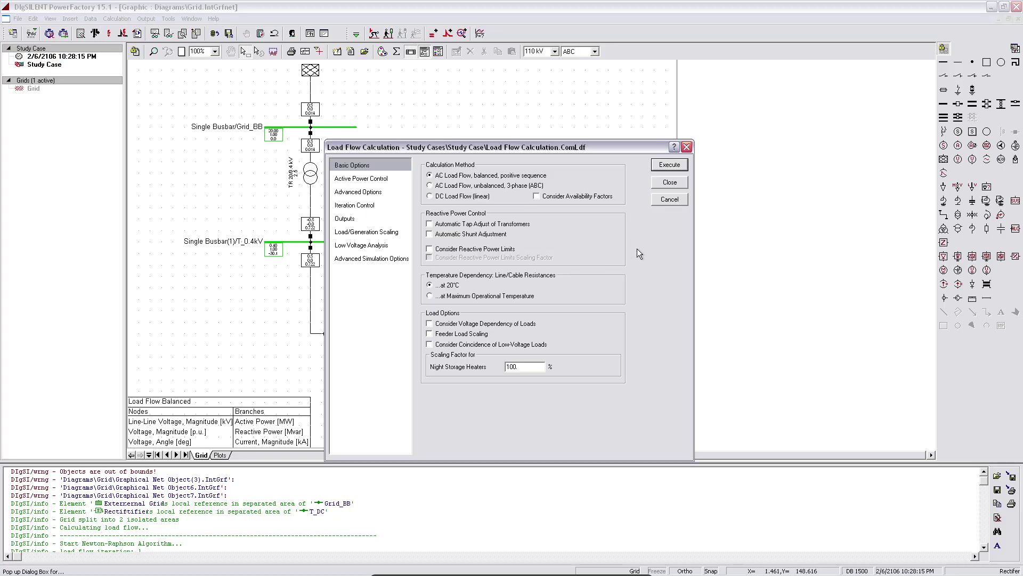
click(670, 164)
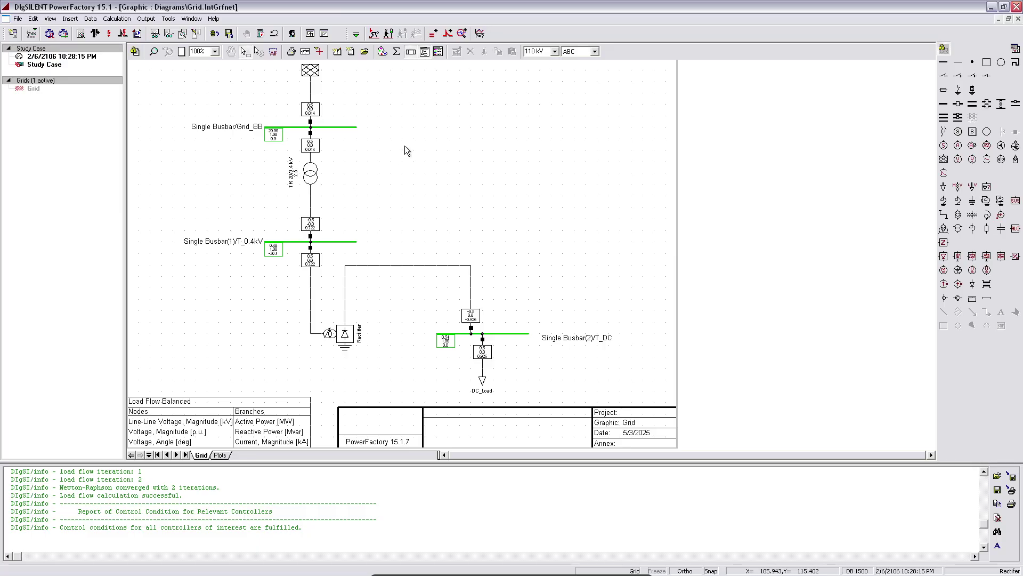
Make the Direction Arrows layer visible in the grid diagram.
click(401, 50)
drag(522, 156, 523, 130)
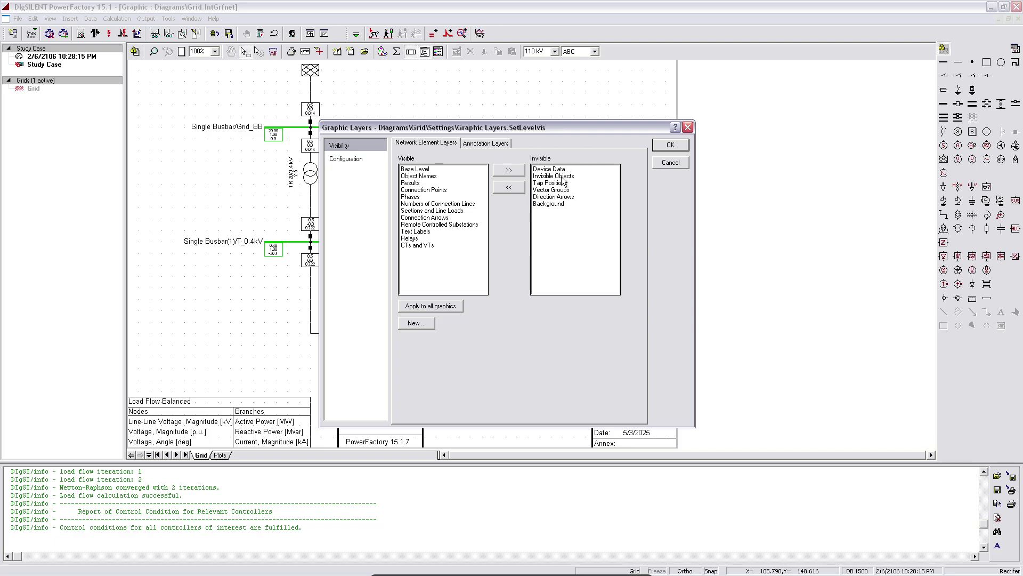
click(553, 197)
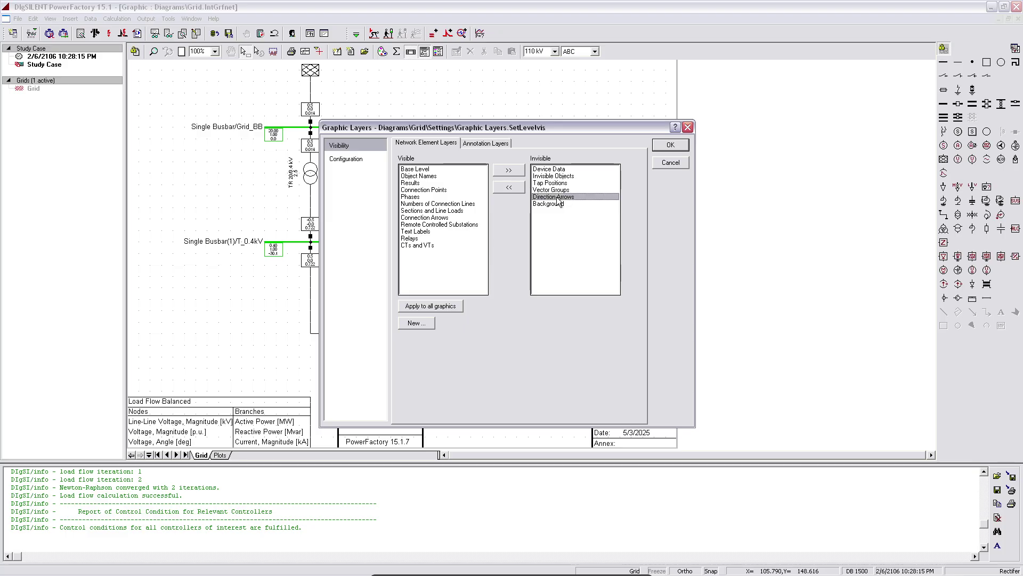
click(517, 188)
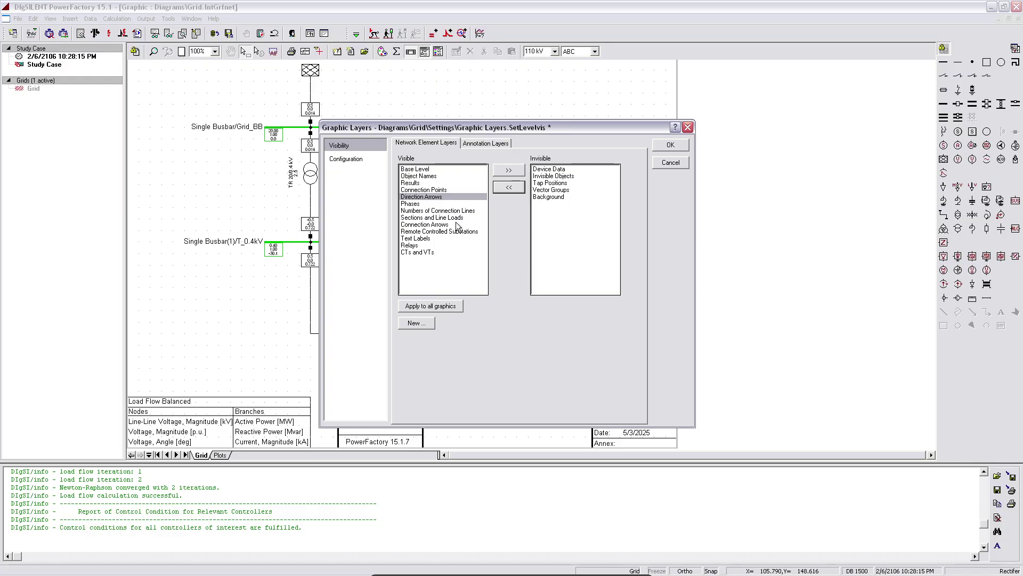
click(672, 145)
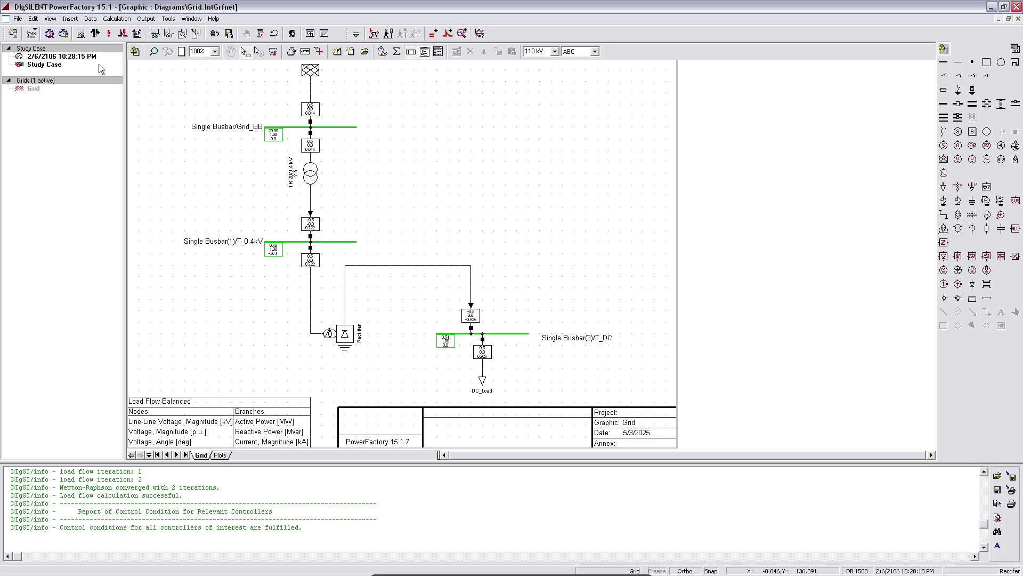
Rerun the balanced AC load flow to animate the power flow directions on the diagram.
click(96, 33)
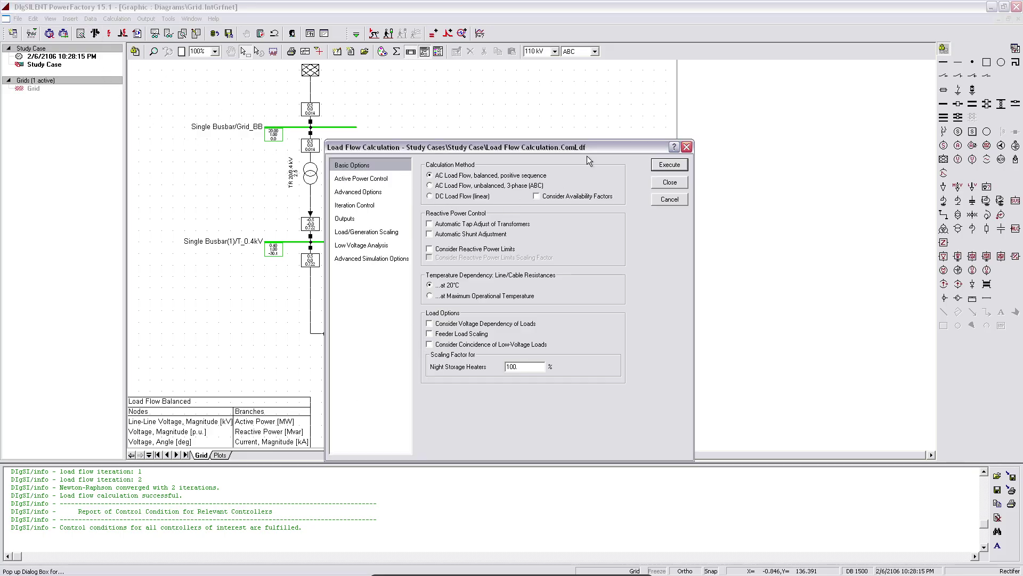
drag(574, 148, 687, 85)
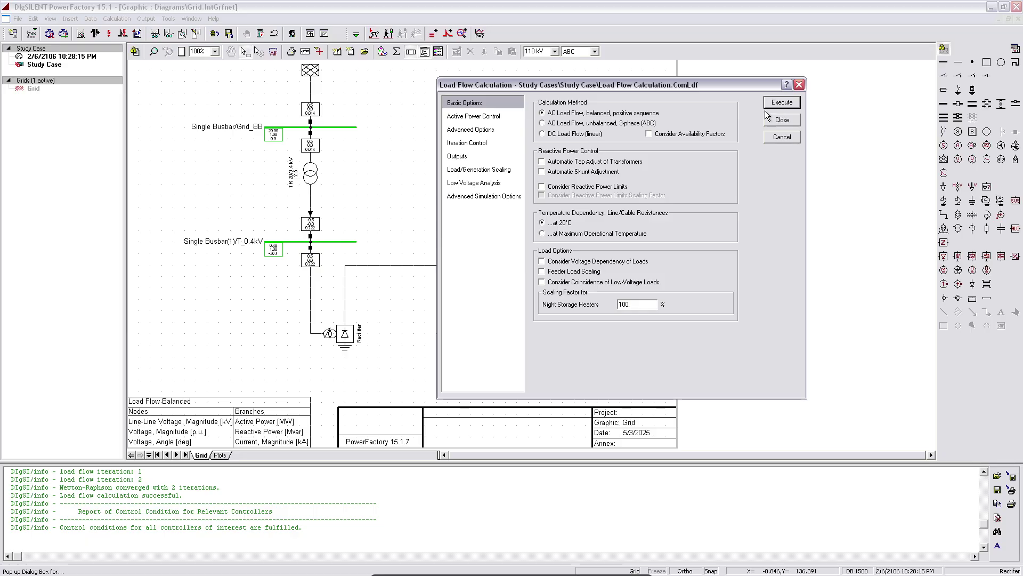
click(778, 103)
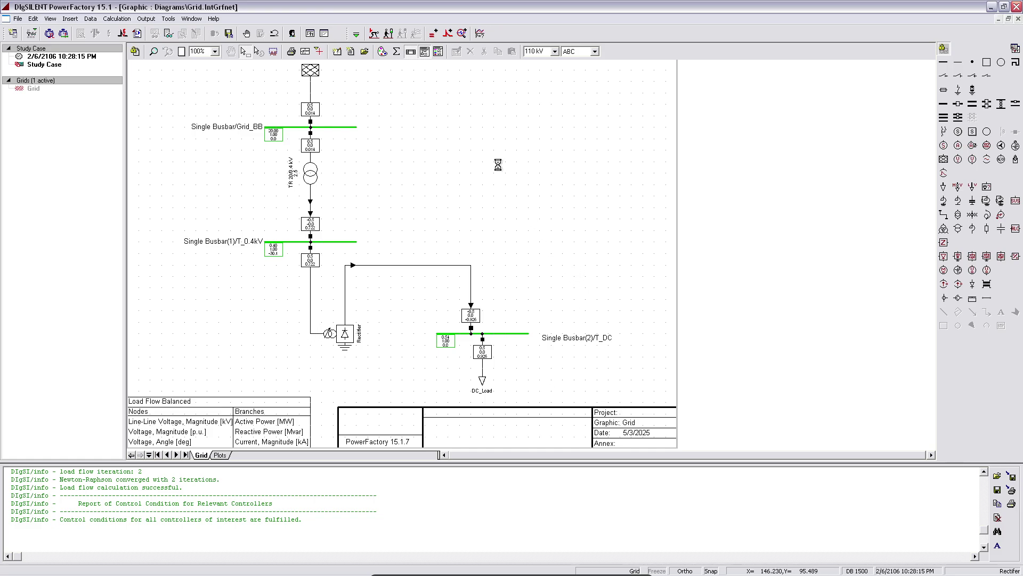
right_click(491, 145)
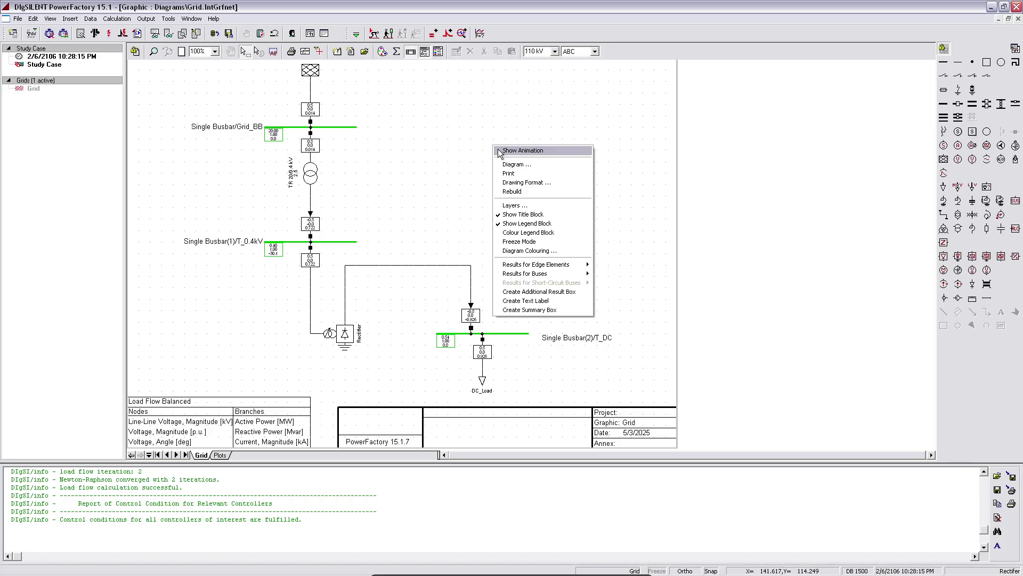
click(435, 152)
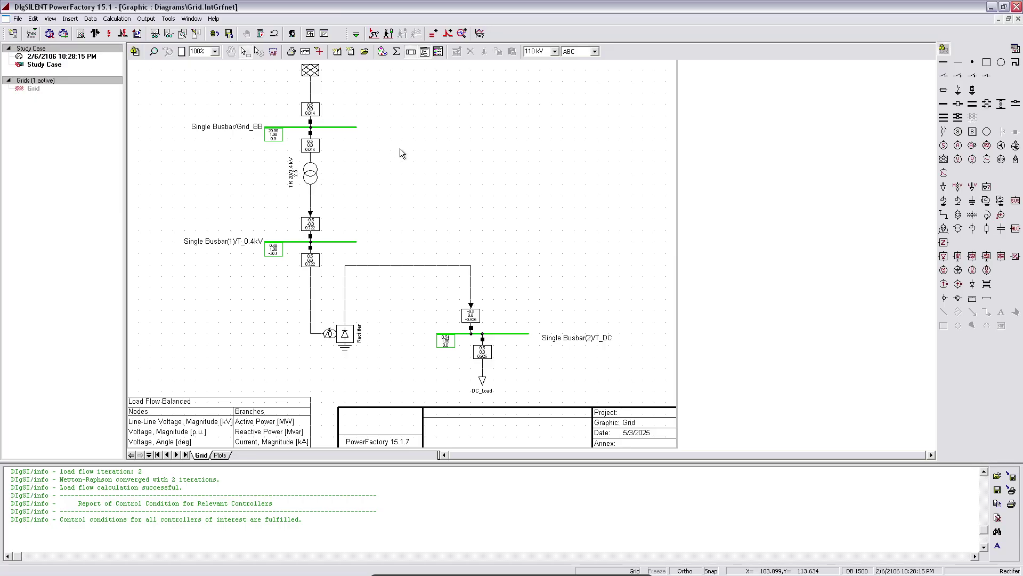
right_click(420, 139)
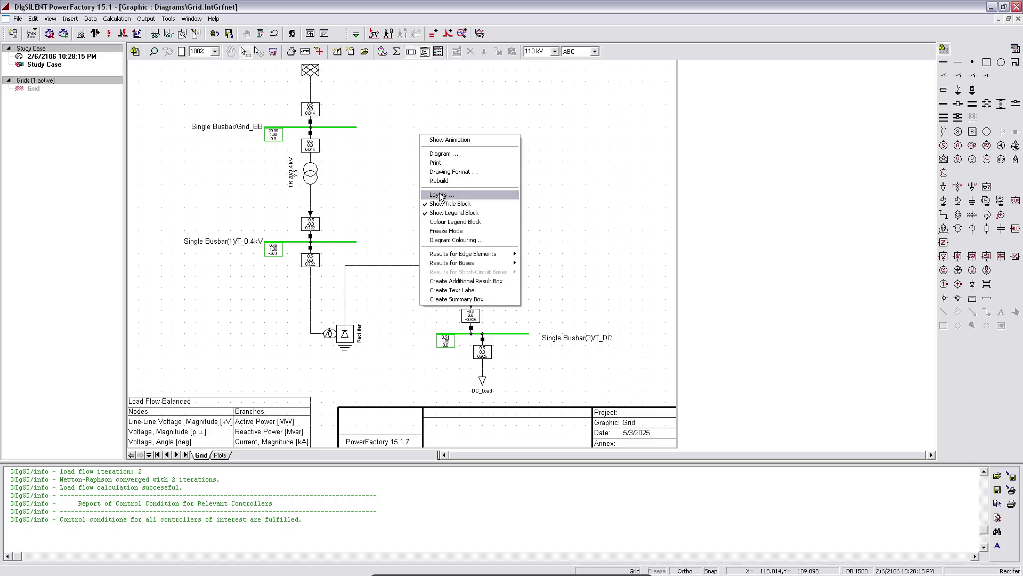
click(356, 108)
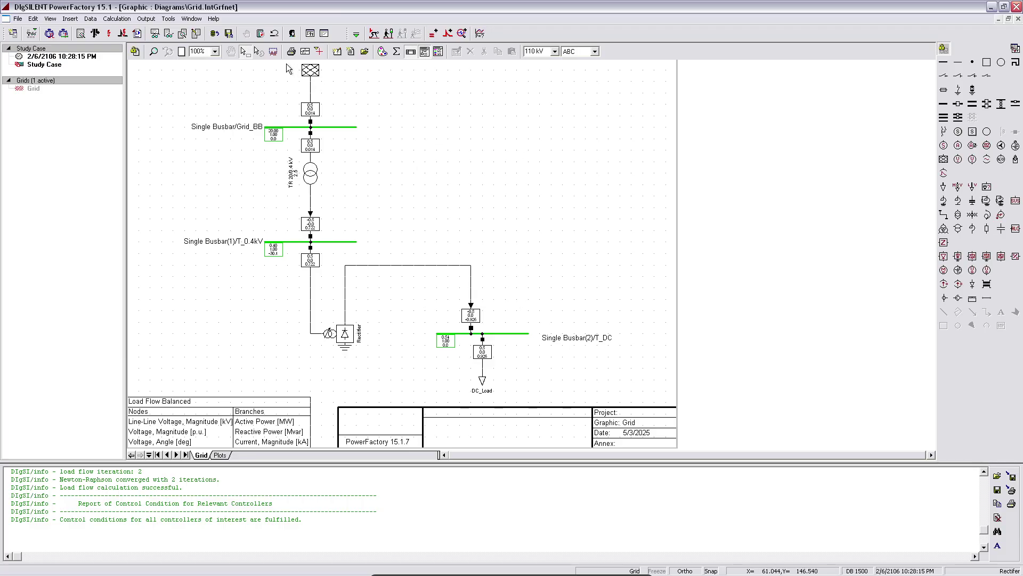
Make the Vector Groups layer visible in the grid diagram.
click(397, 53)
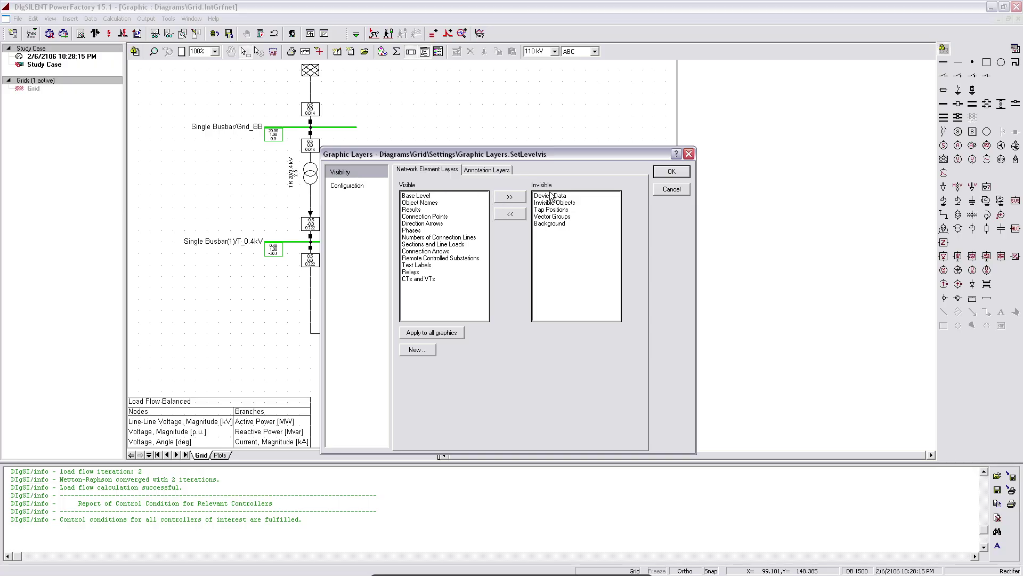
drag(557, 154, 567, 113)
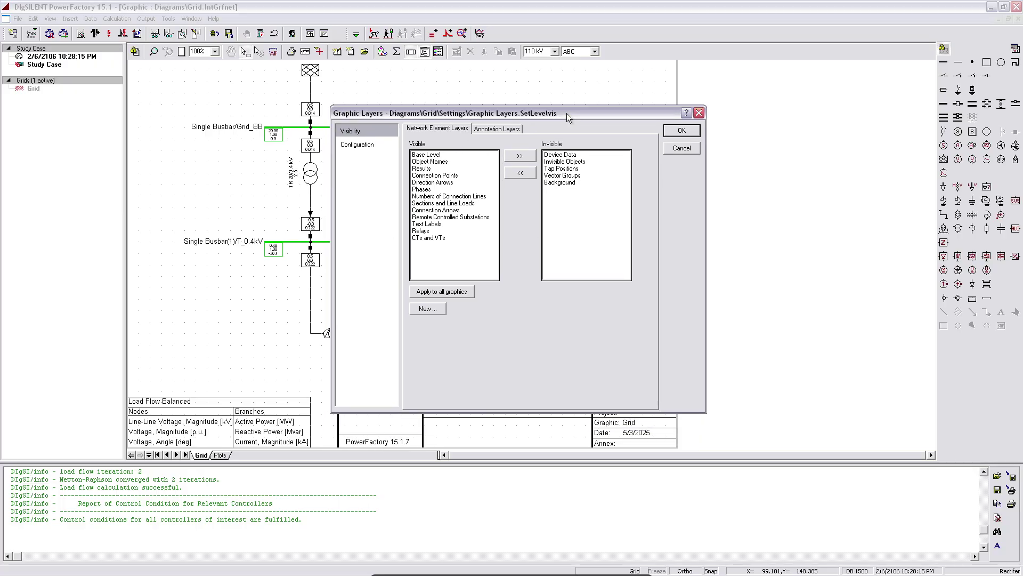
click(559, 183)
click(559, 175)
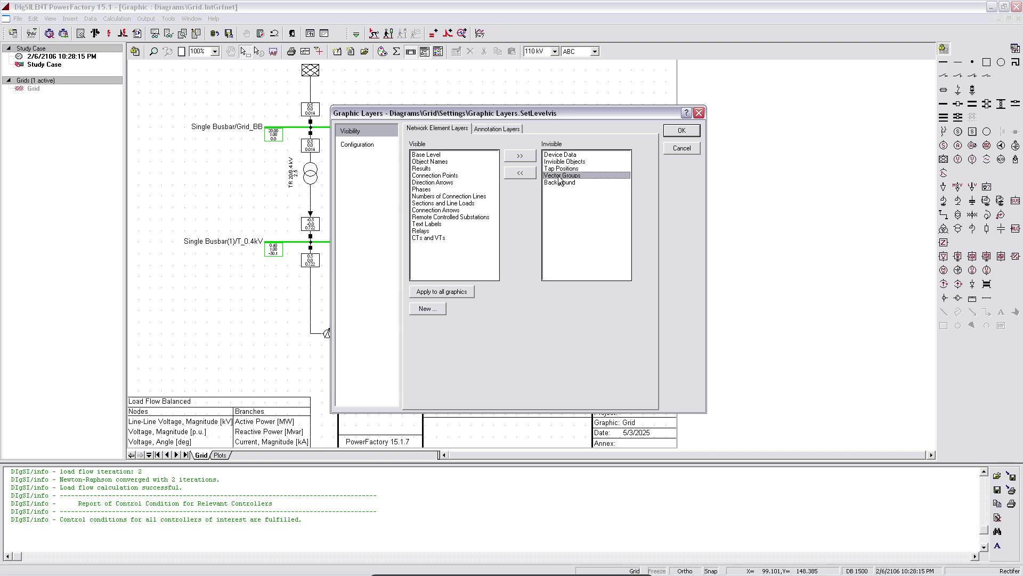
click(559, 169)
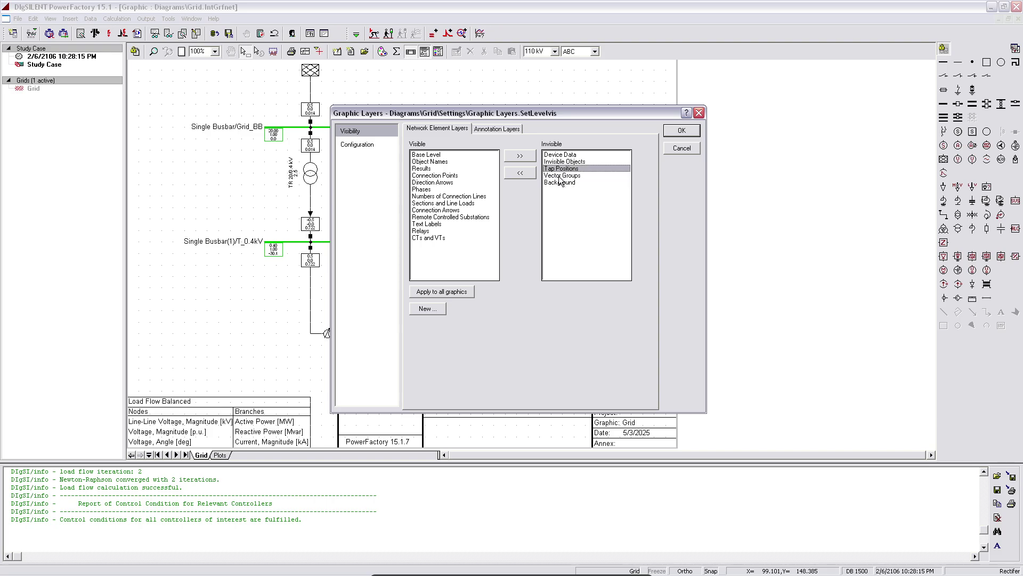
click(567, 176)
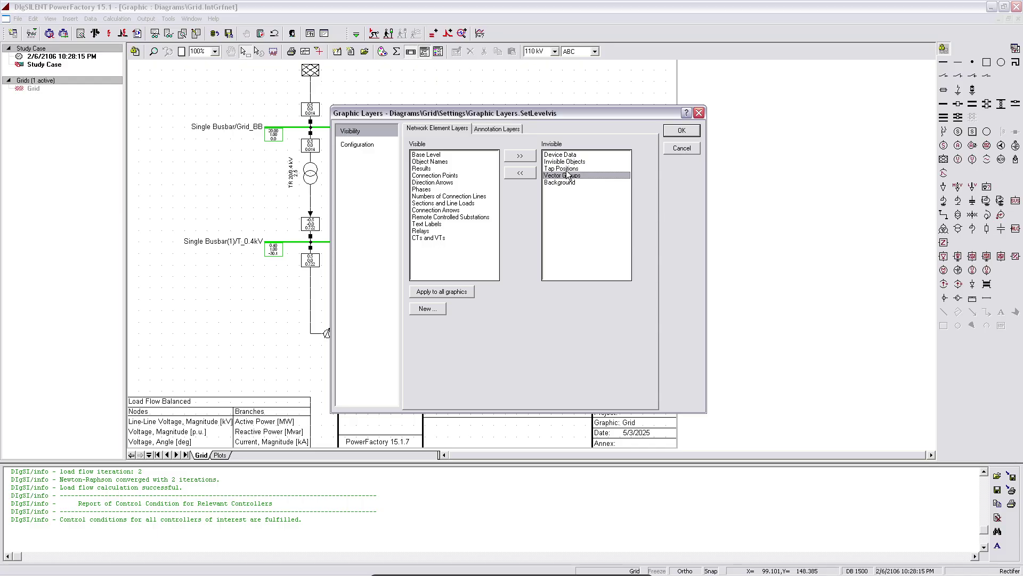
click(567, 171)
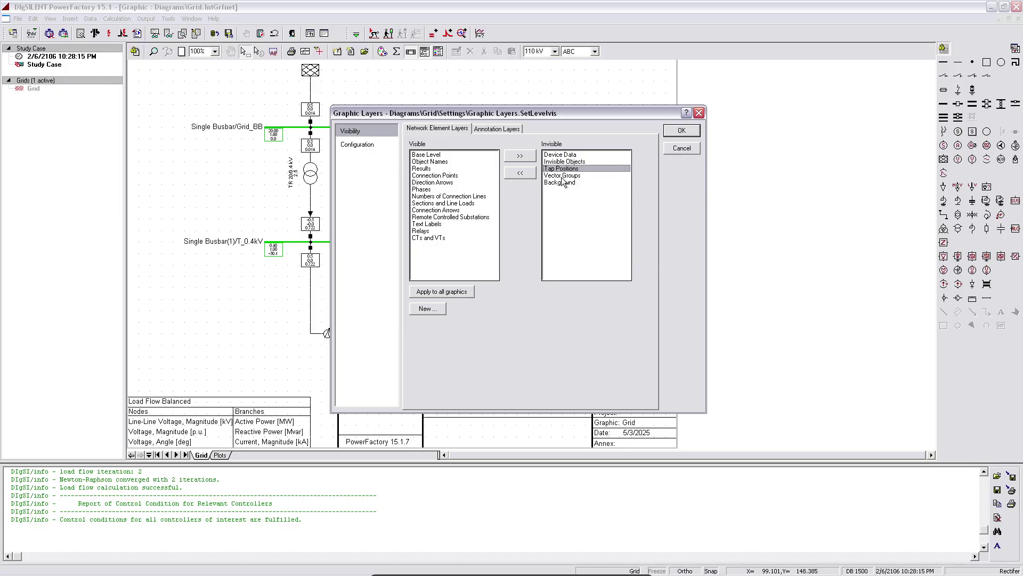
click(562, 178)
click(522, 173)
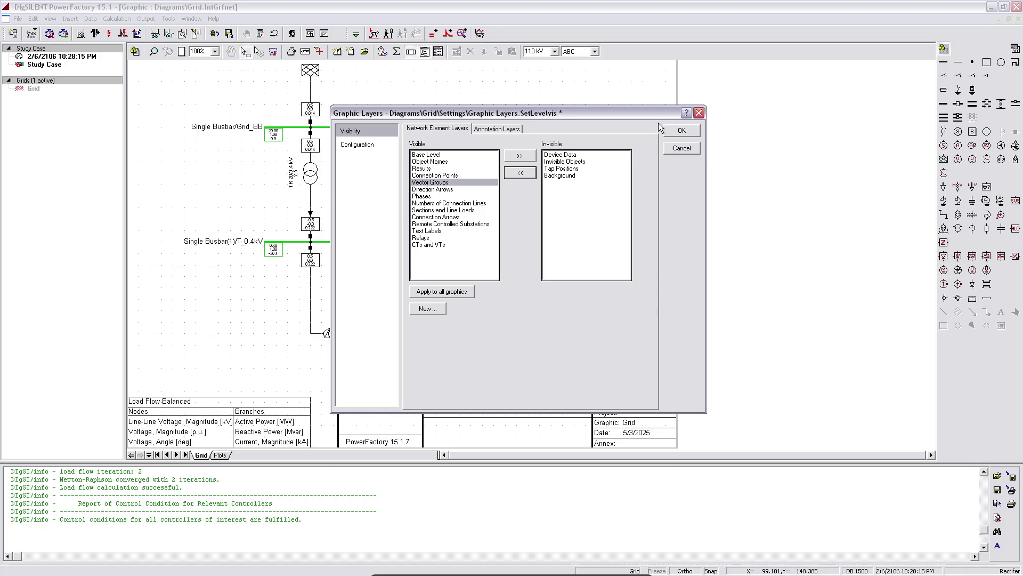
click(684, 131)
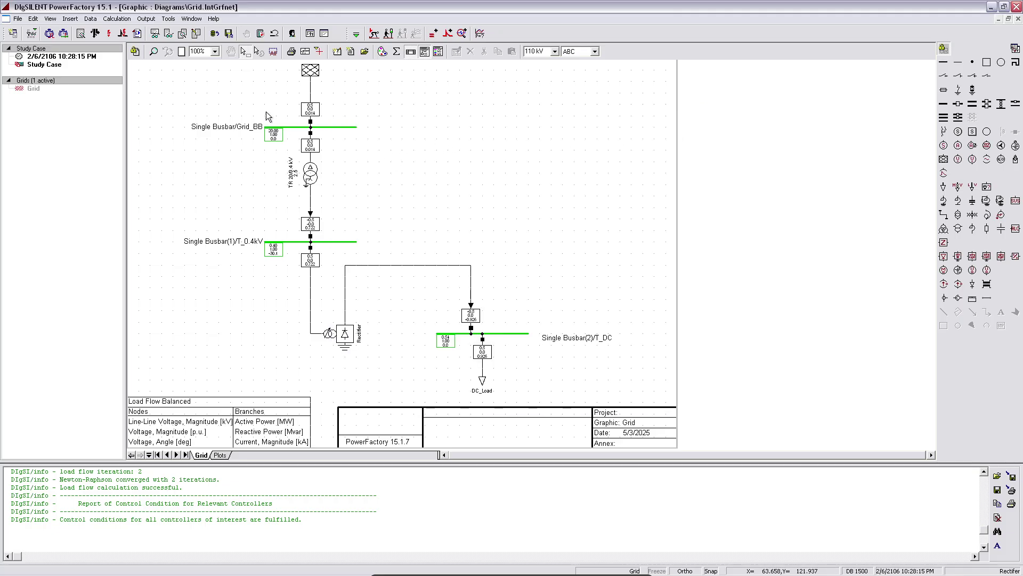
Inspect the vector group symbols on the TR 20/0.4 kV transformer up close, and return to the full diagram.
click(154, 51)
drag(224, 107, 380, 230)
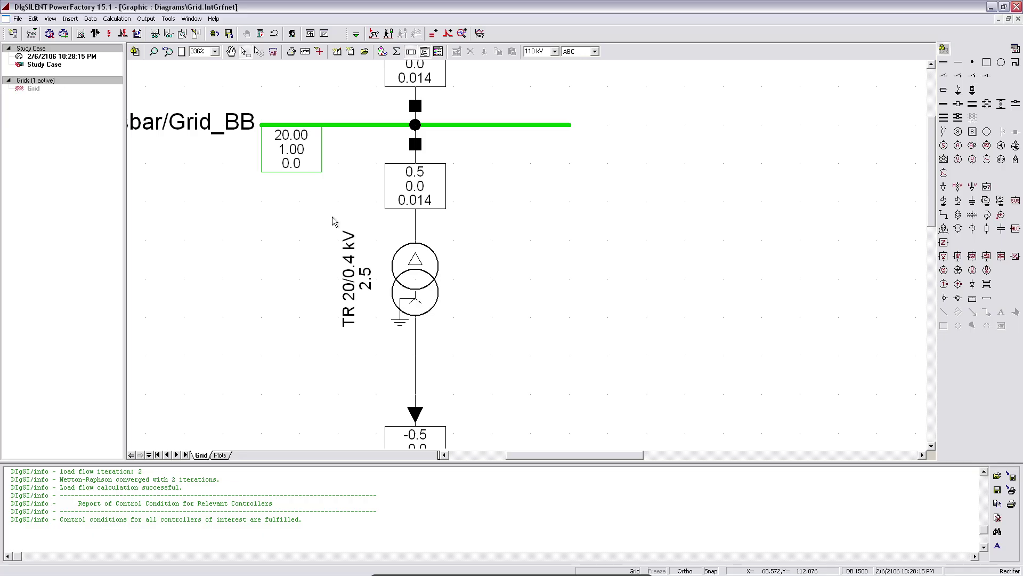
click(181, 51)
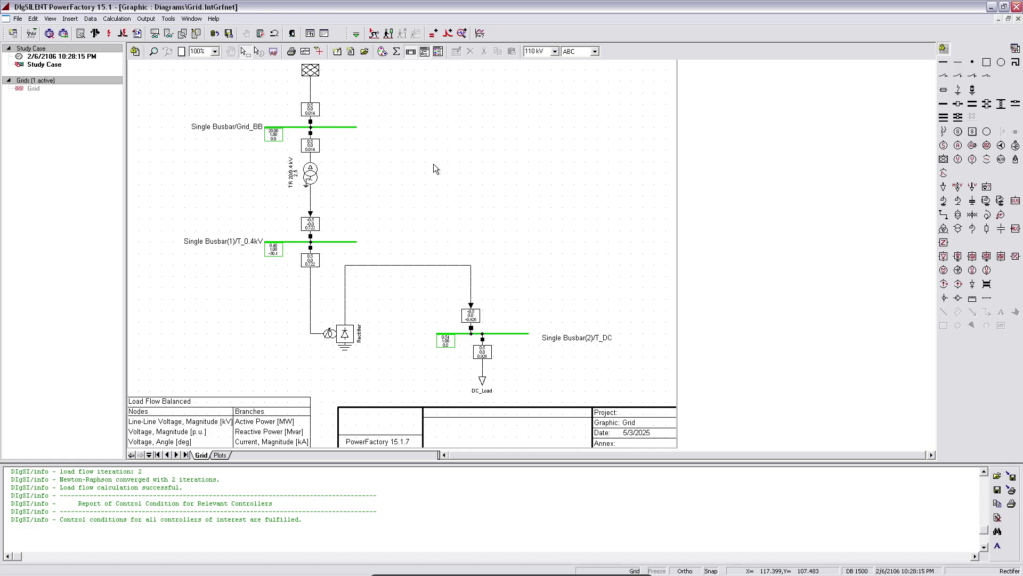
Review the diagram colouring scheme for load flow, including its energizing status and Voltages / Loading options.
click(385, 53)
drag(457, 149, 456, 100)
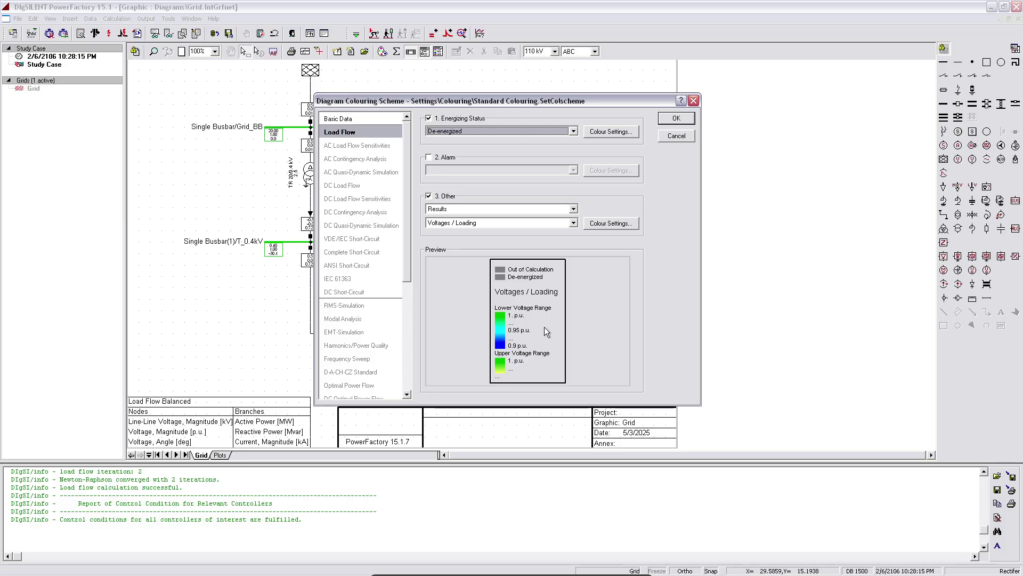
drag(558, 98, 627, 97)
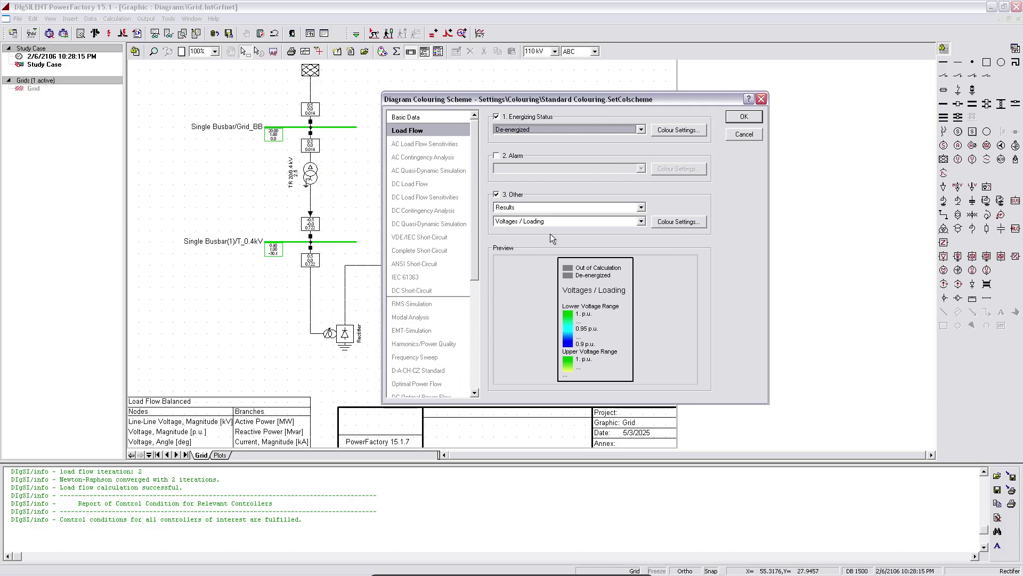
click(752, 118)
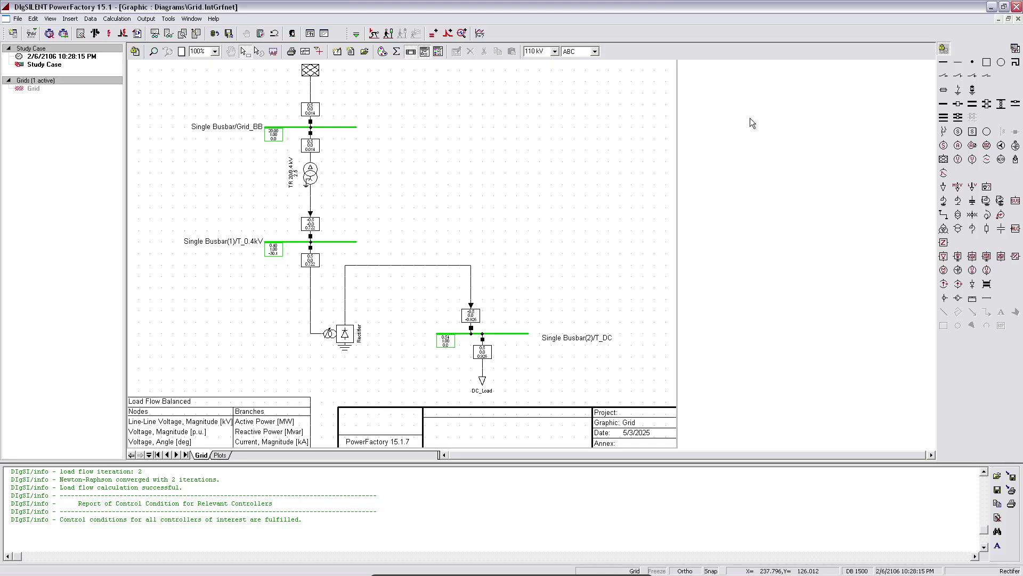
Show the colour legend and place it in the empty area of the sheet's upper right corner.
click(442, 52)
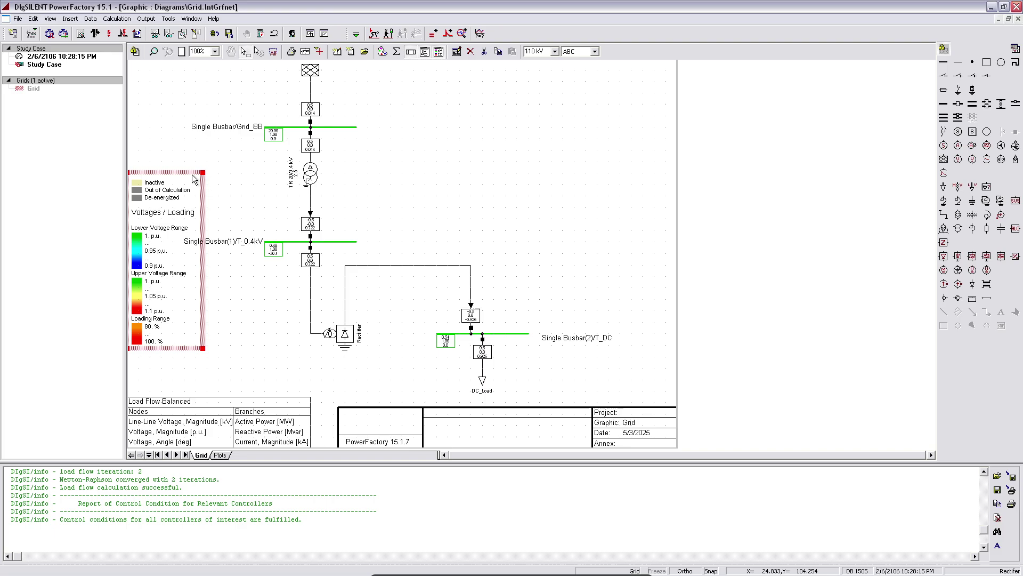
drag(193, 179, 627, 93)
click(500, 123)
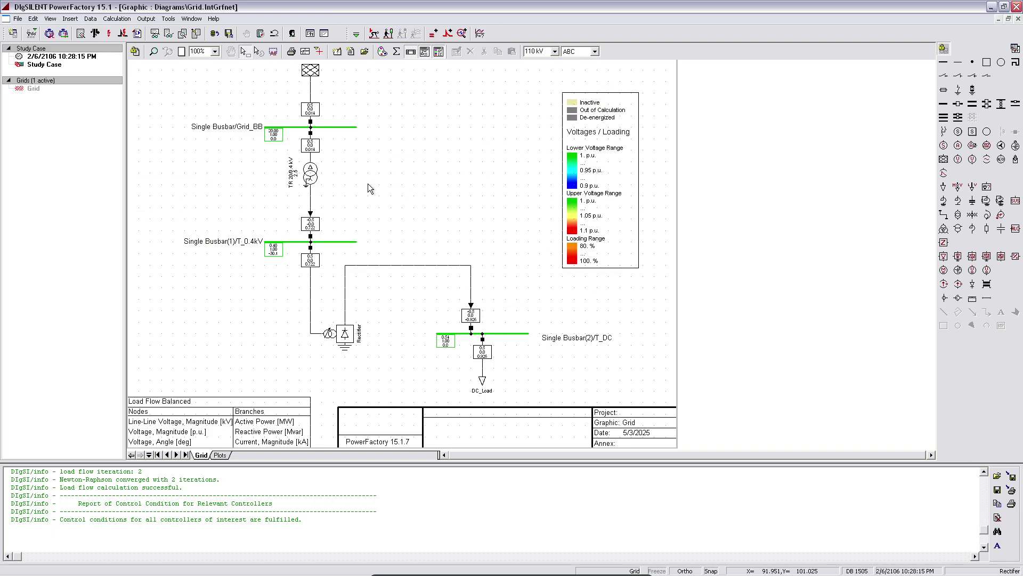